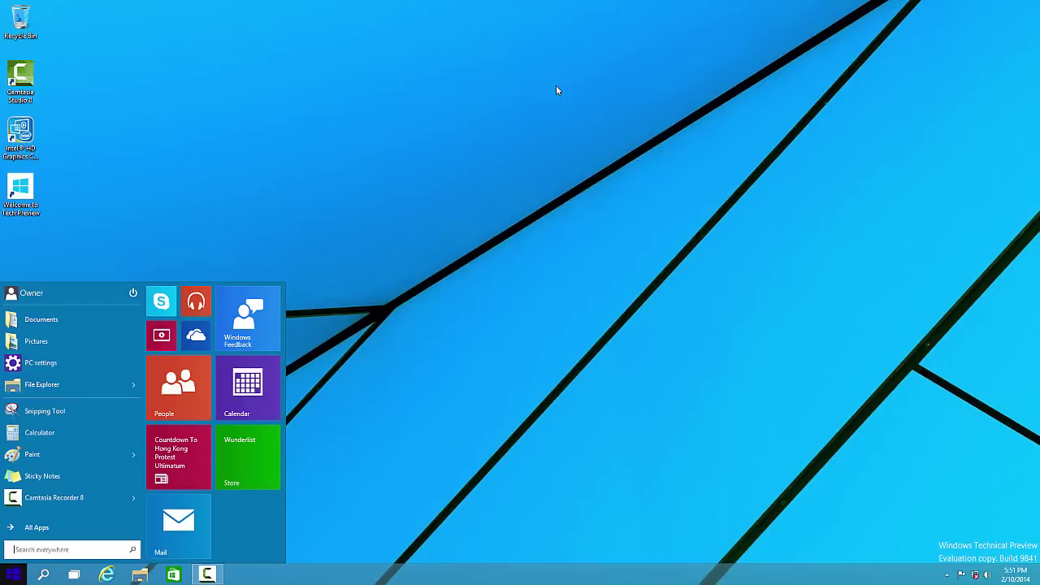
- Enable the Computer, User's Files and Control Panel icons on the desktop alongside the Recycle Bin
left_click(454, 77)
right_click(454, 73)
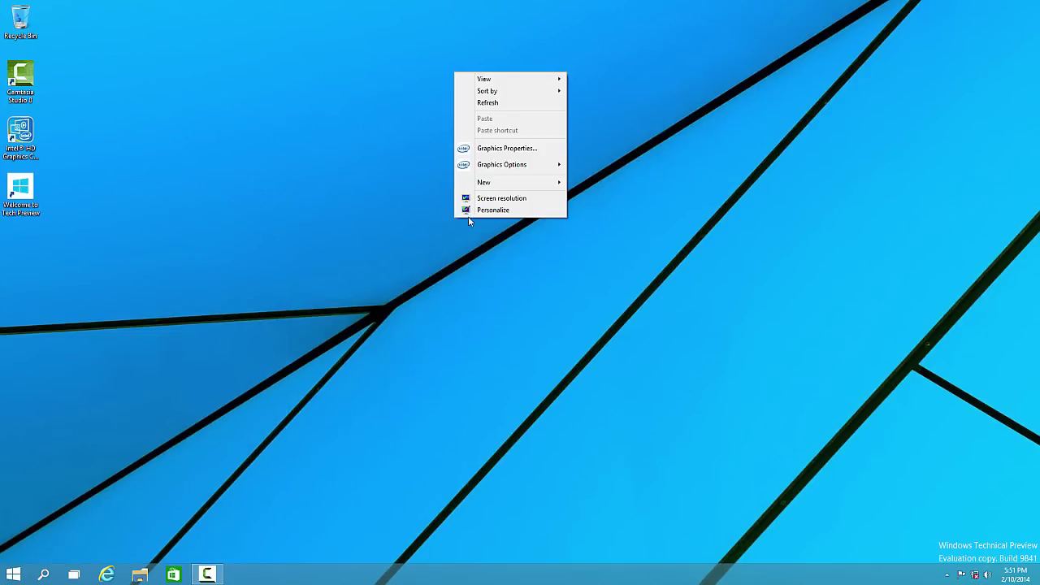
left_click(491, 209)
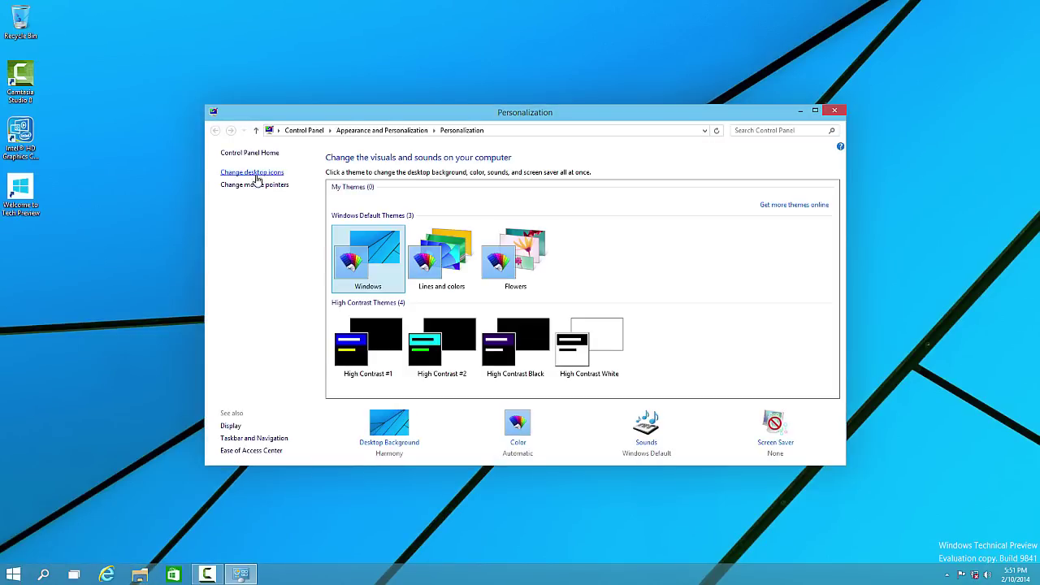
left_click(253, 174)
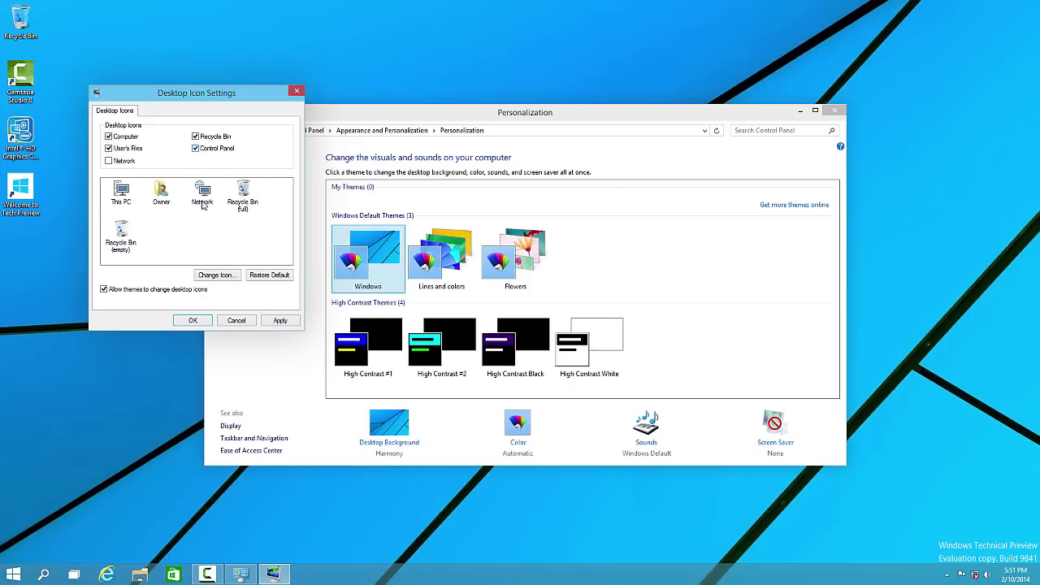
left_click(195, 320)
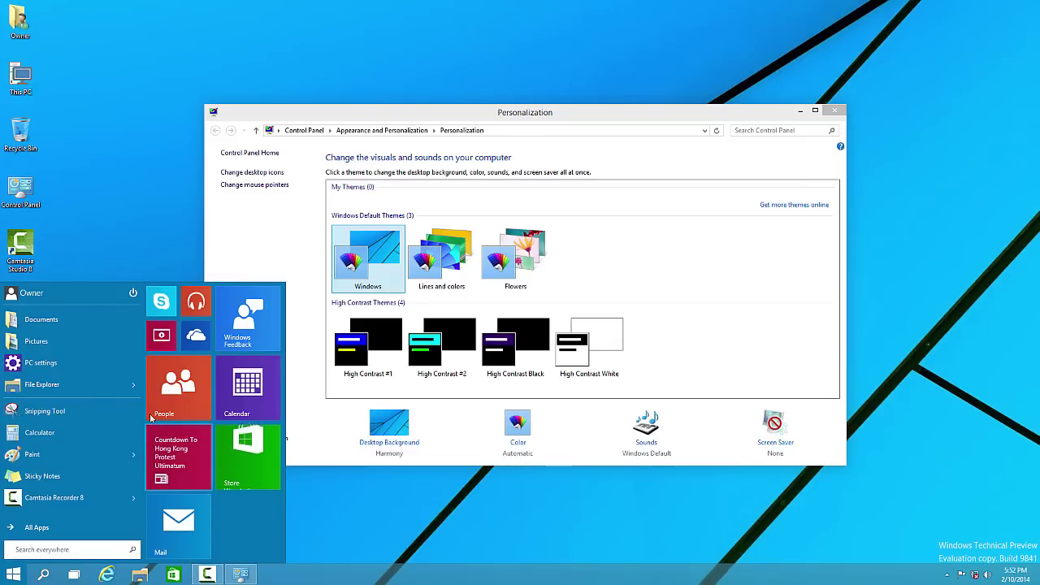
- Rearrange the Calendar, Mail, Store, People and news tiles in Start, and move the Camtasia Studio 8 desktop shortcut one column over
left_click_drag(254, 469, 221, 498)
left_click_drag(192, 392, 239, 457)
left_click_drag(16, 242, 60, 247)
left_click(13, 574)
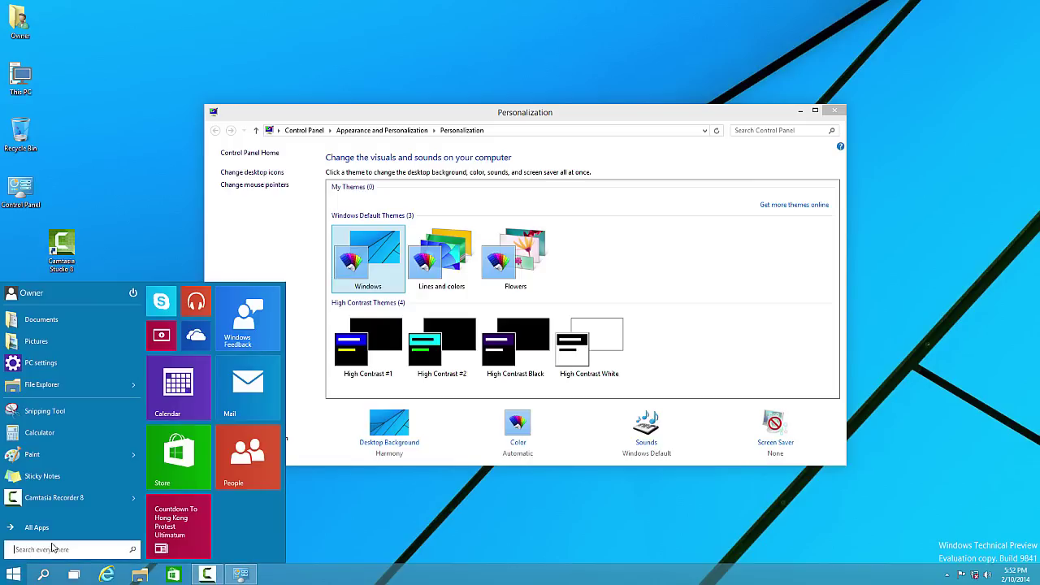
left_click(53, 253)
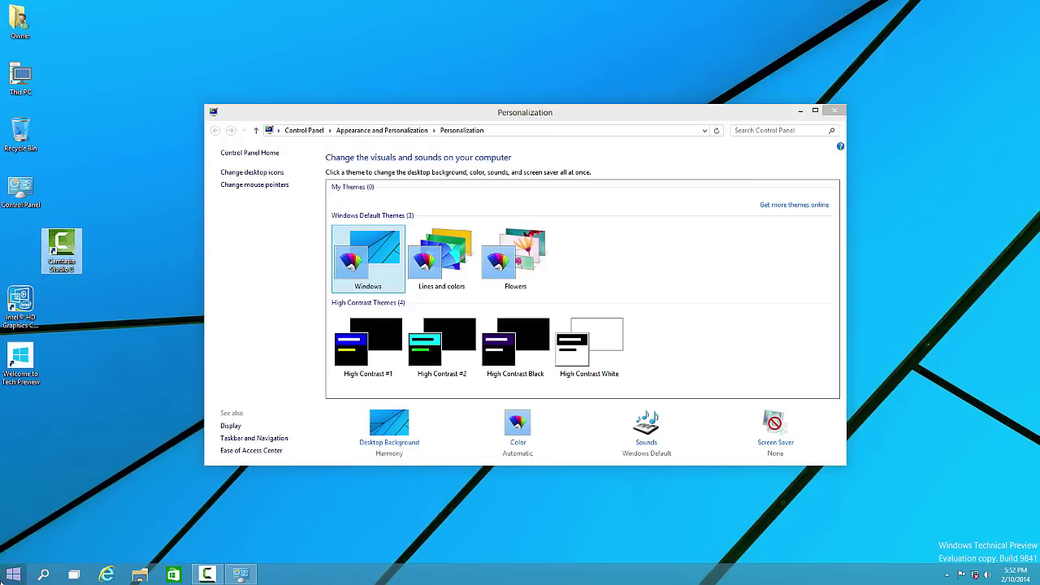
- View the color choices for the taskbar, window borders and Start menu, then close them without changes
key("super")
right_click(266, 521)
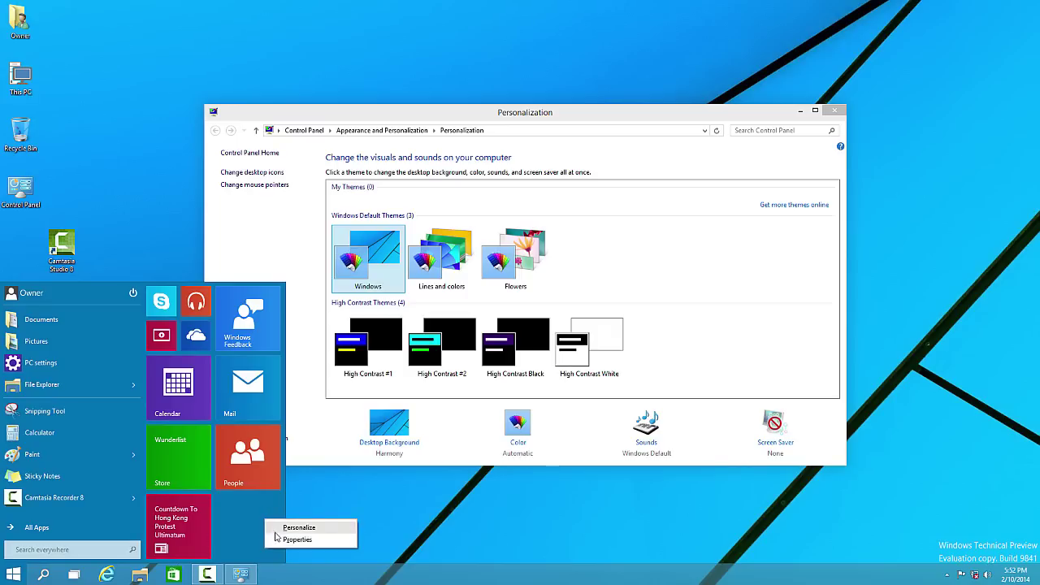
left_click(284, 526)
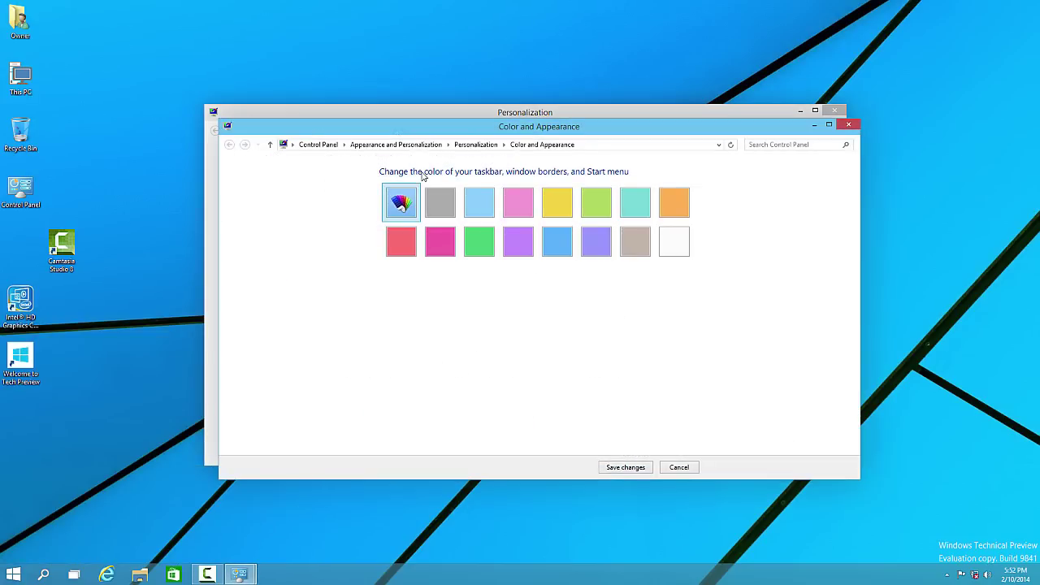
left_click(847, 126)
- View the Taskbar and Start Menu properties and close them without changing anything
key("super")
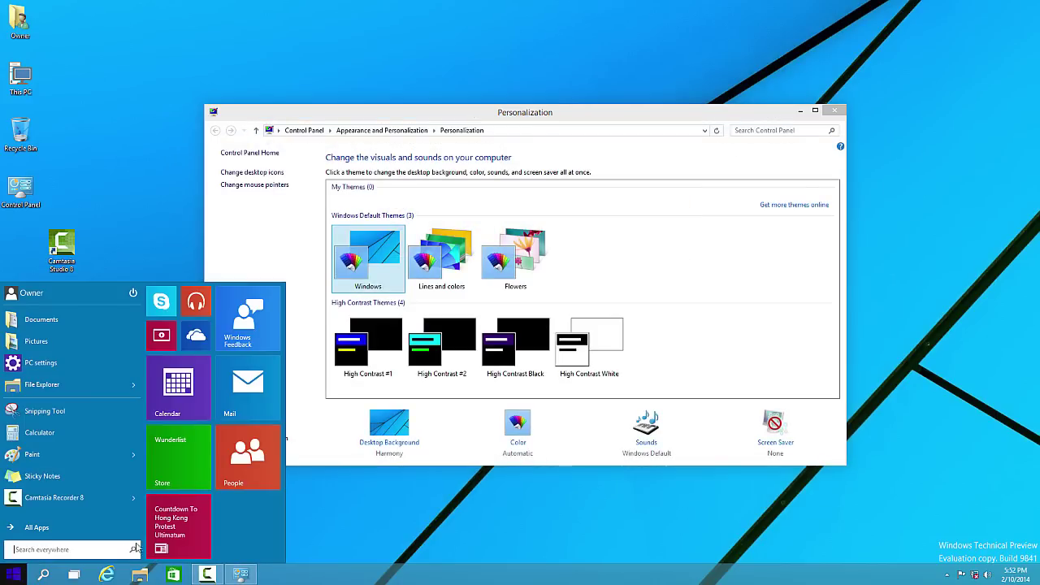
right_click(225, 515)
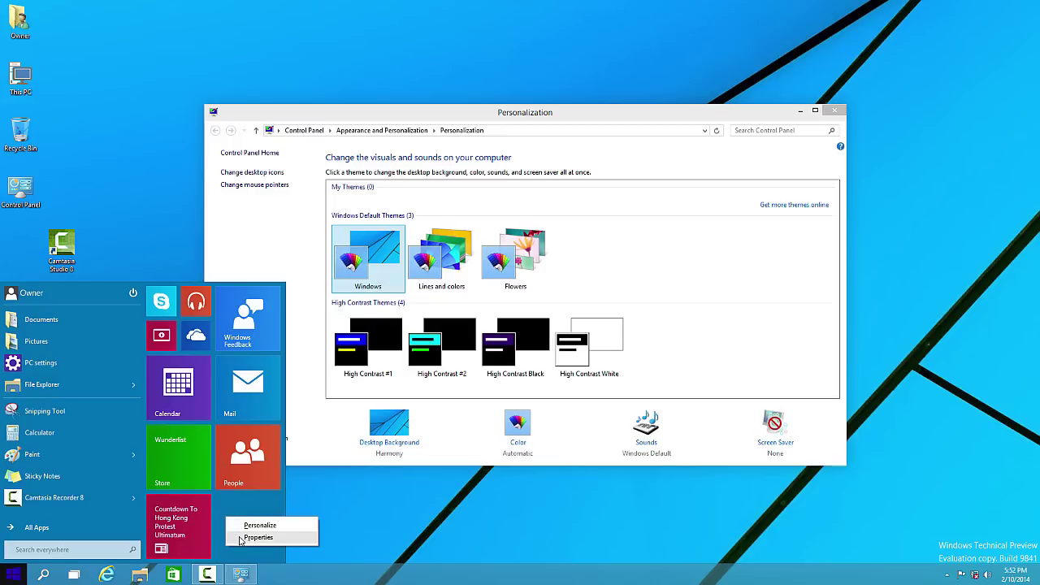
left_click(258, 537)
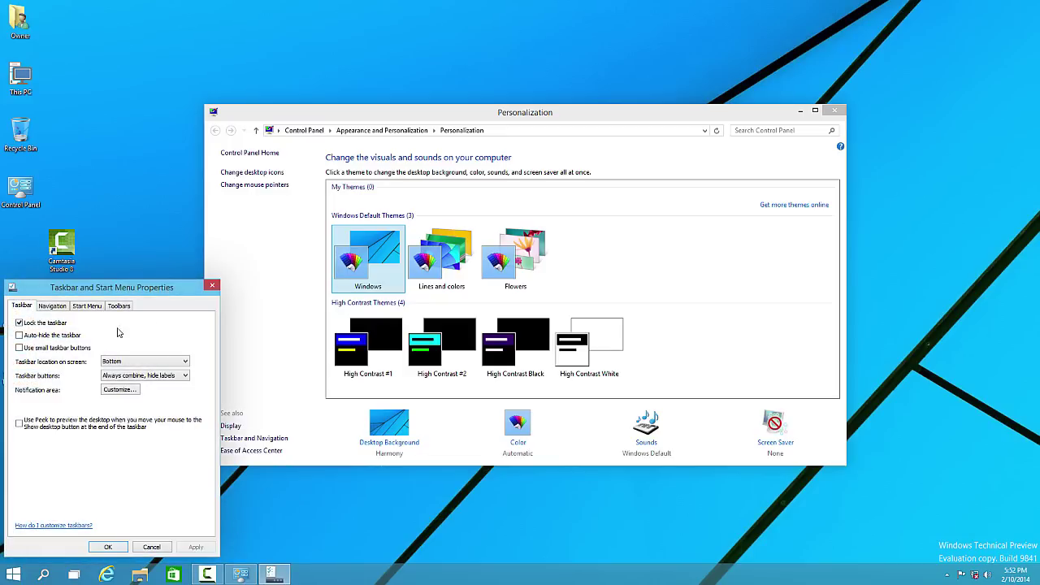
left_click(215, 288)
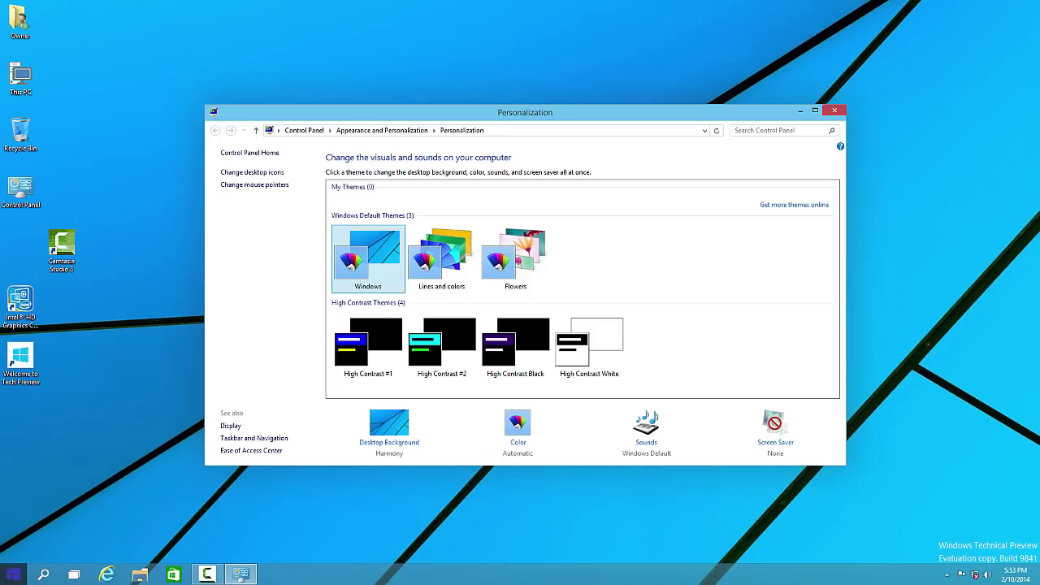
- Resize the People and Mail tiles in Start to Small and place them side by side
left_click(13, 574)
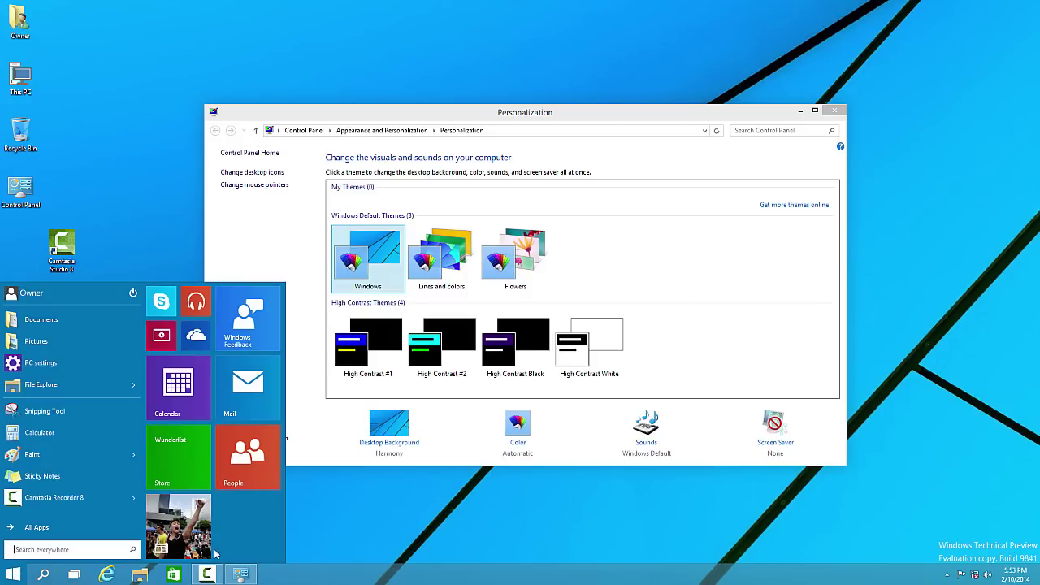
right_click(236, 530)
right_click(252, 469)
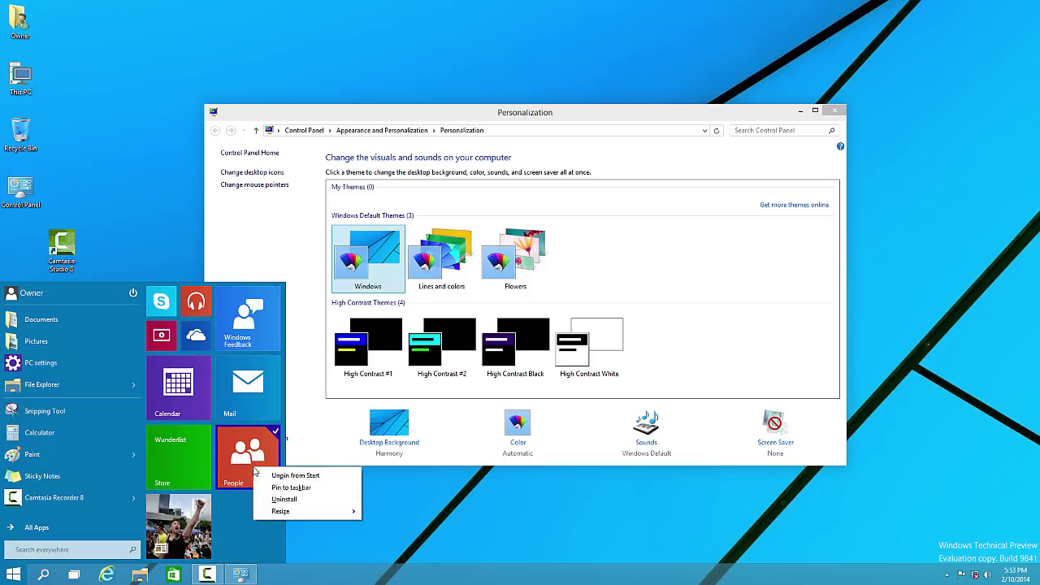
mouse_move(280, 511)
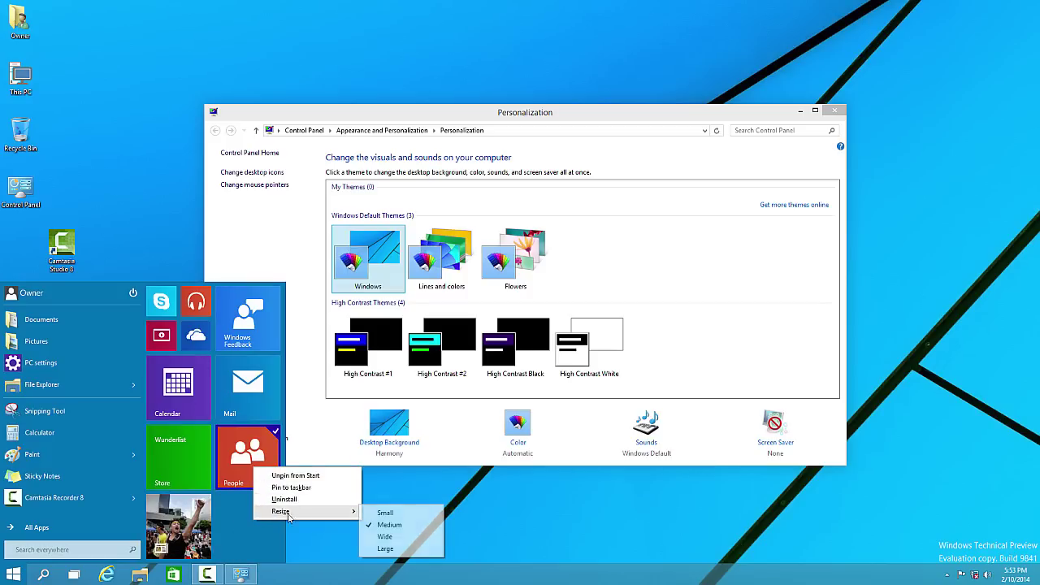
left_click(382, 510)
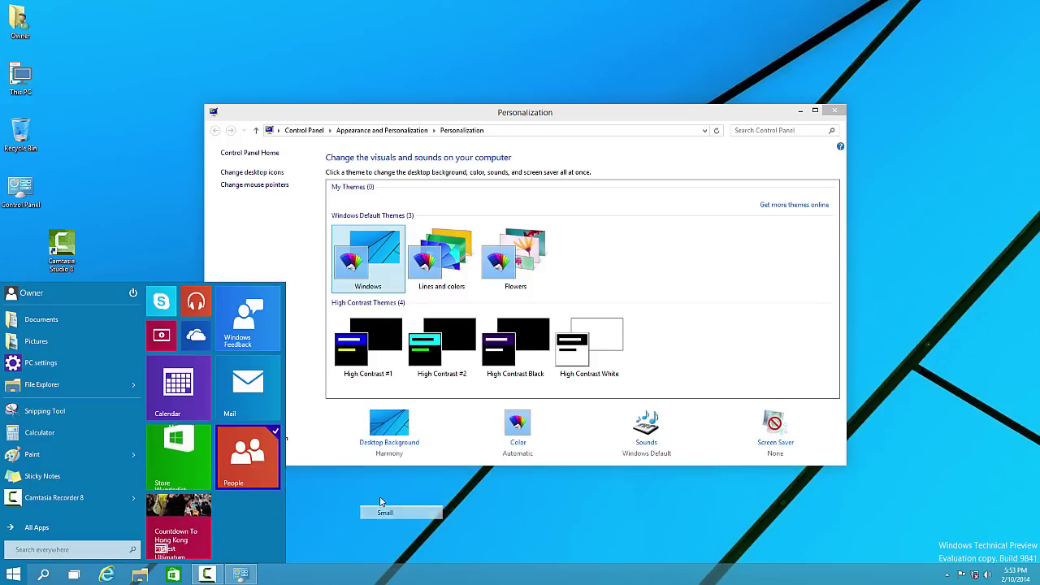
right_click(239, 420)
mouse_move(309, 453)
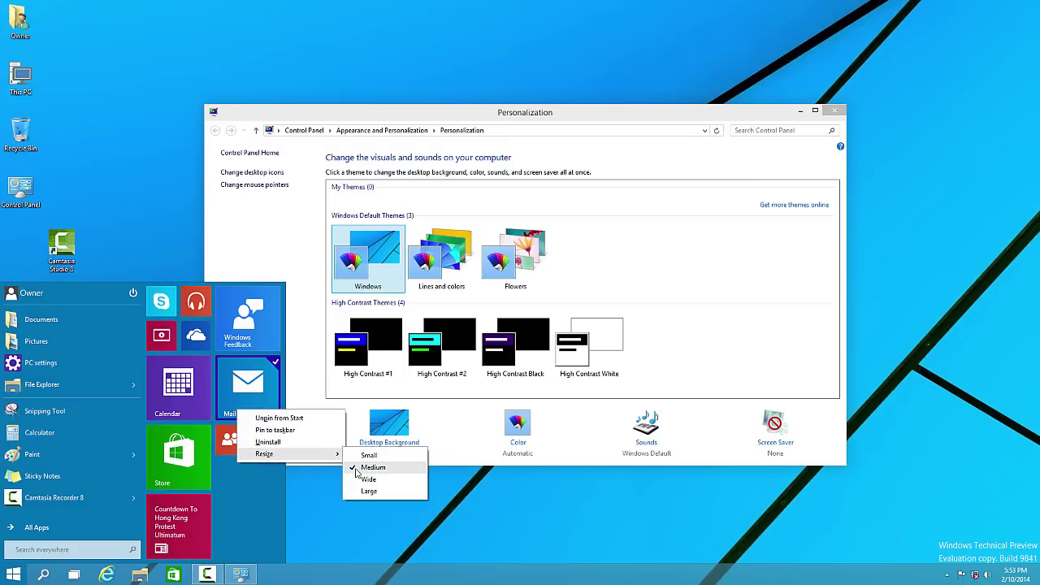
left_click(369, 455)
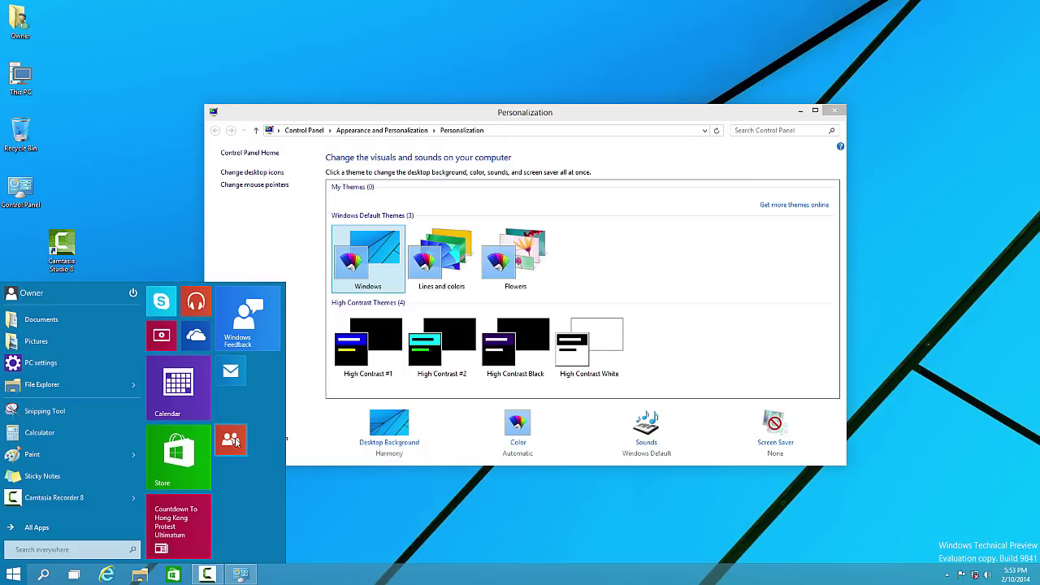
right_click(249, 460)
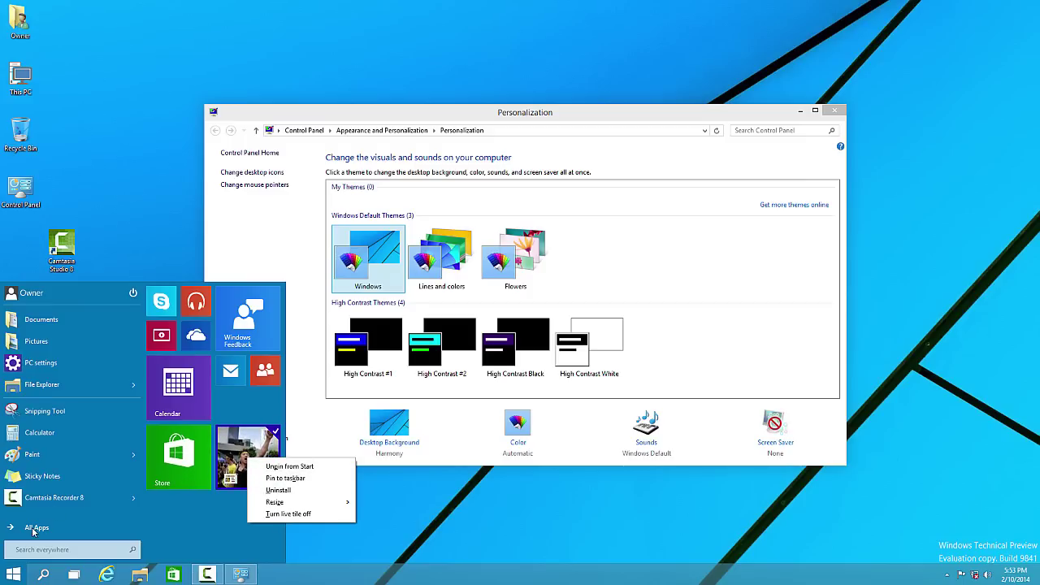
- Pin the Camtasia Studio 8 desktop shortcut to Start and check the options of its new tile
right_click(61, 251)
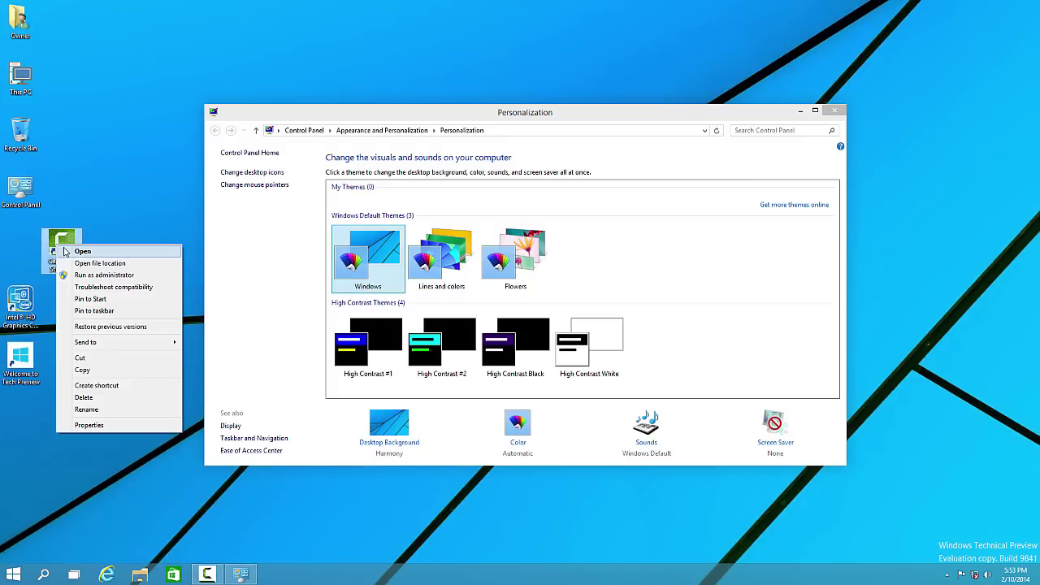
left_click(90, 299)
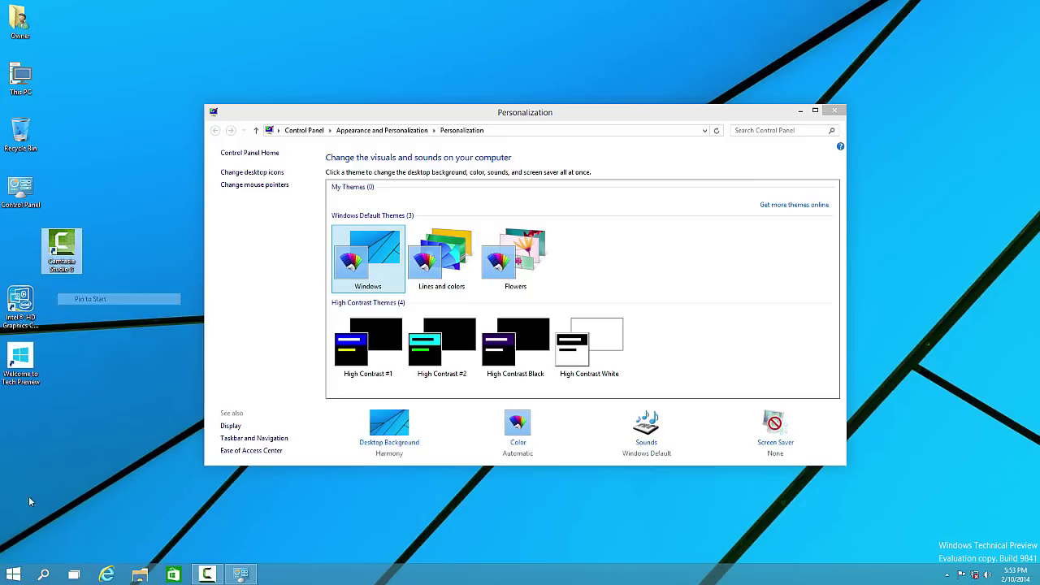
left_click(13, 575)
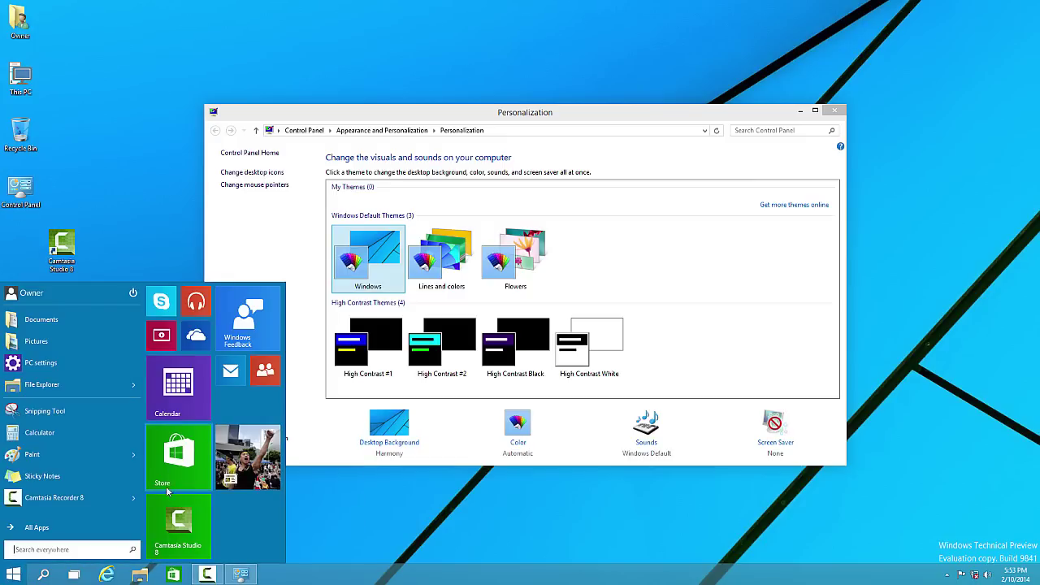
right_click(171, 523)
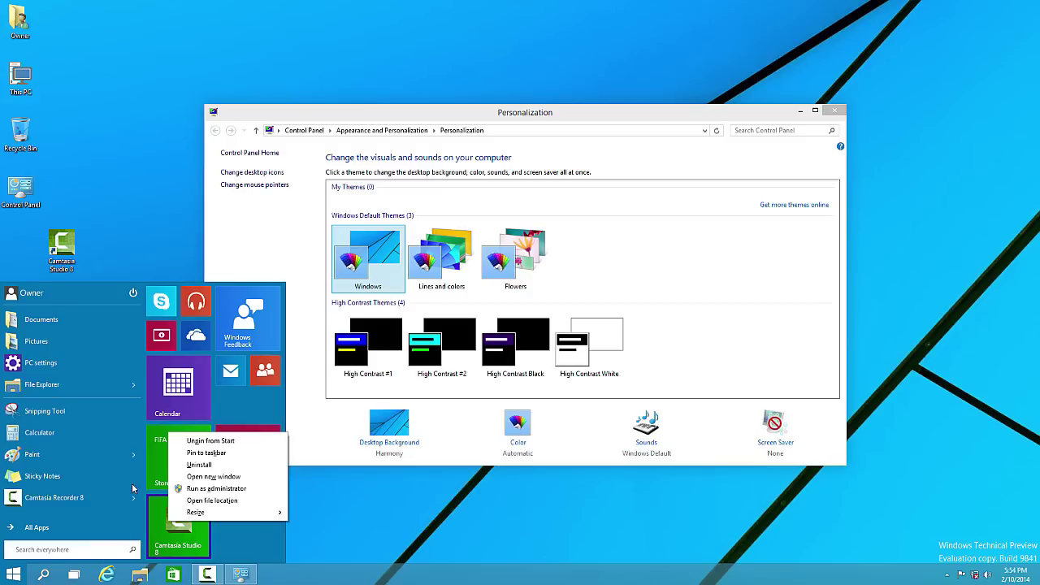
- Pin Paint from the program list to Start and try to reposition the news tile
right_click(30, 453)
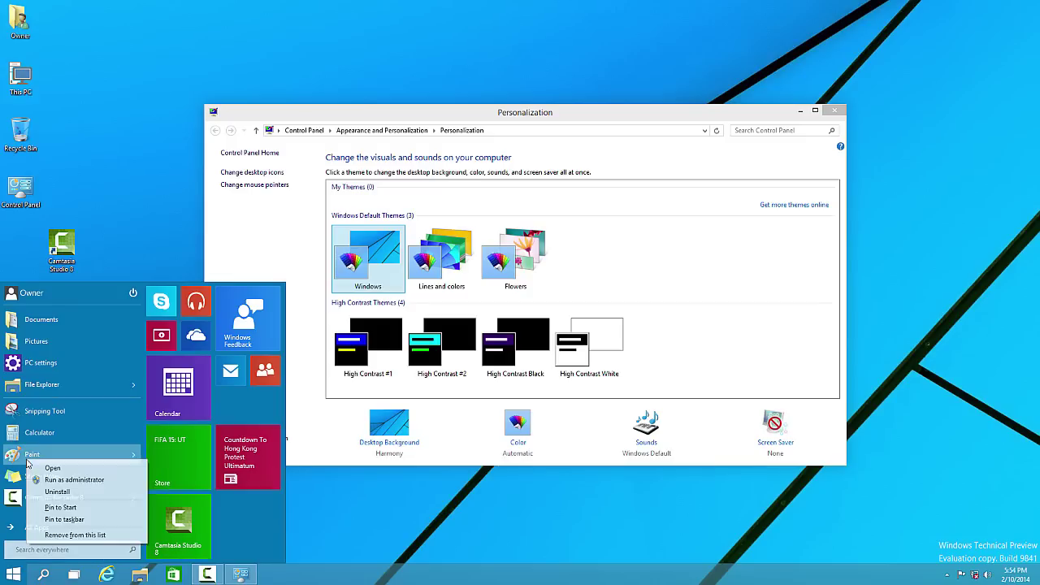
left_click(51, 508)
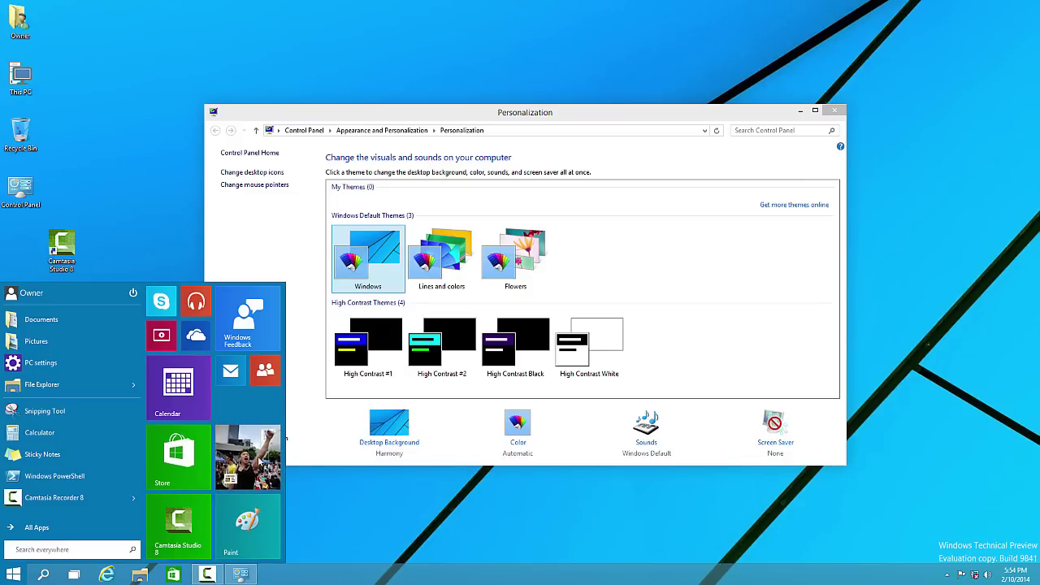
left_click_drag(248, 455, 264, 402)
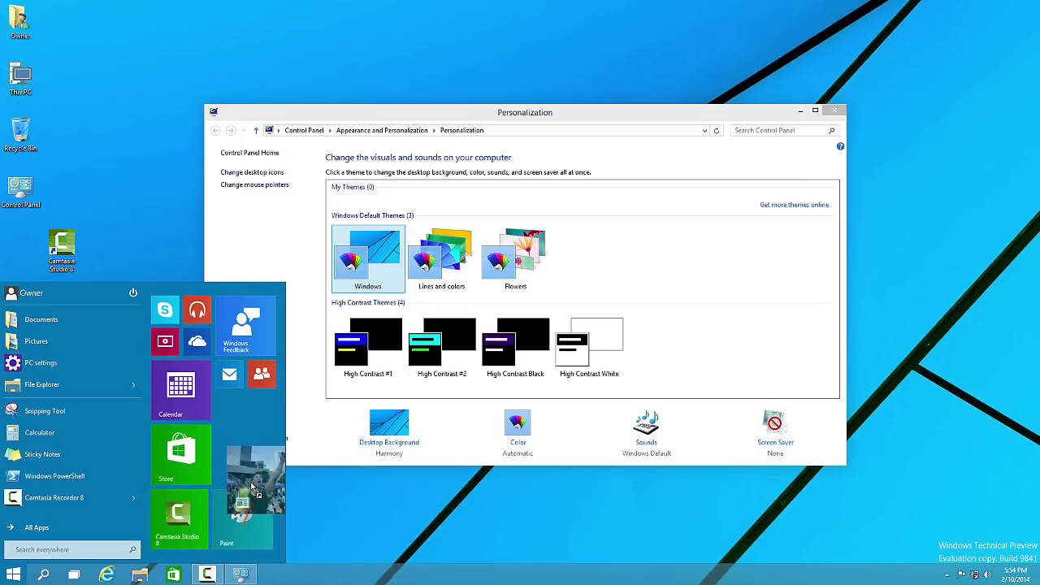
- Pin Sticky Notes and Windows PowerShell from the program list to Start, then reopen the Start menu
right_click(21, 460)
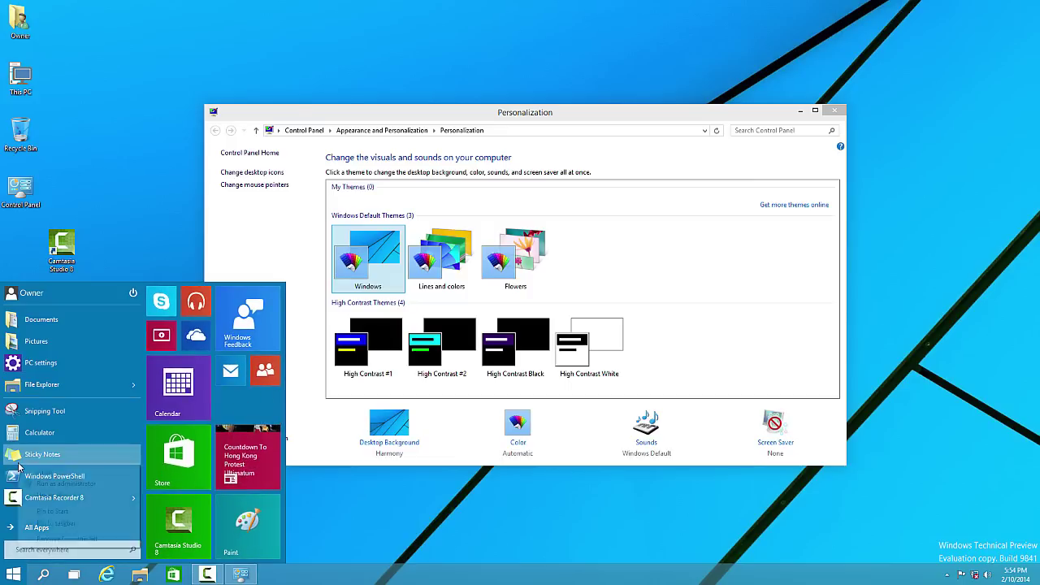
left_click(50, 512)
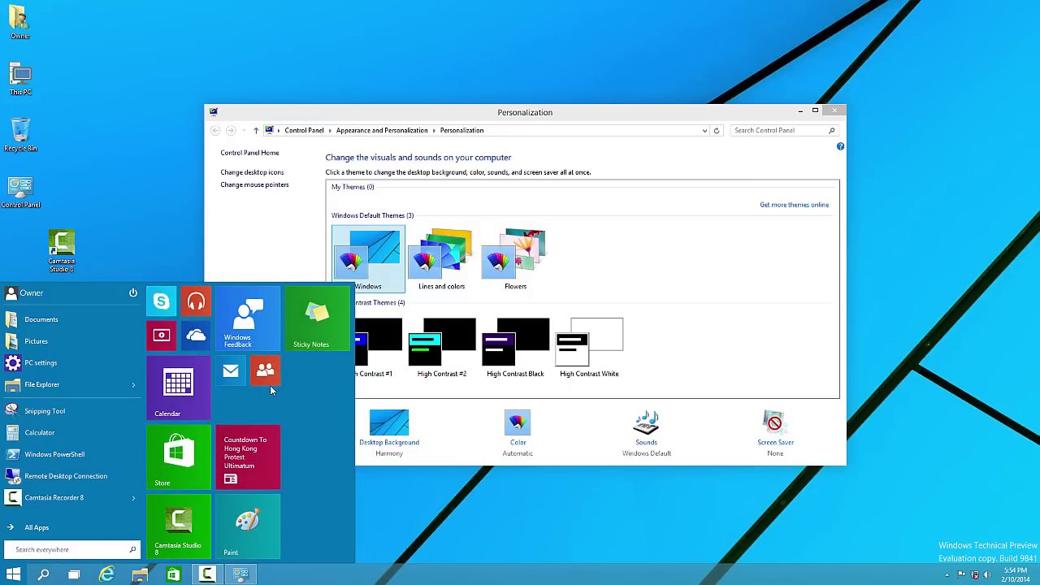
right_click(59, 453)
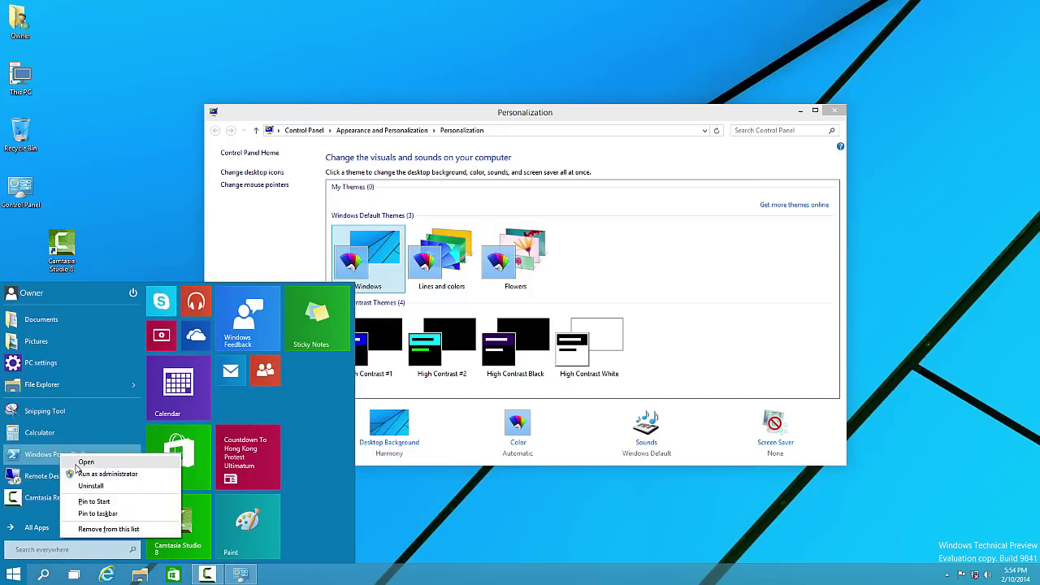
left_click(94, 502)
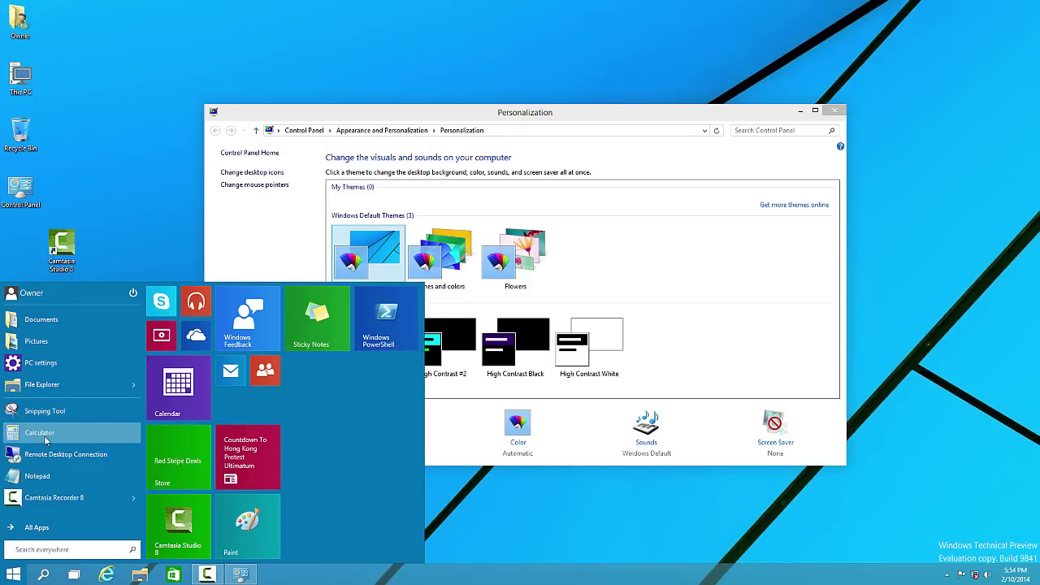
key("super")
left_click(24, 578)
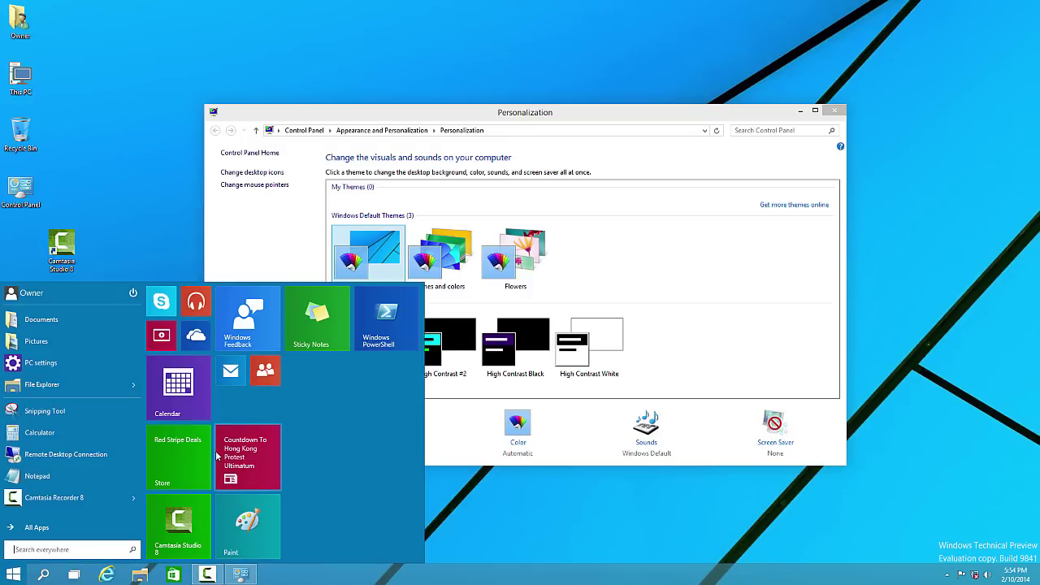